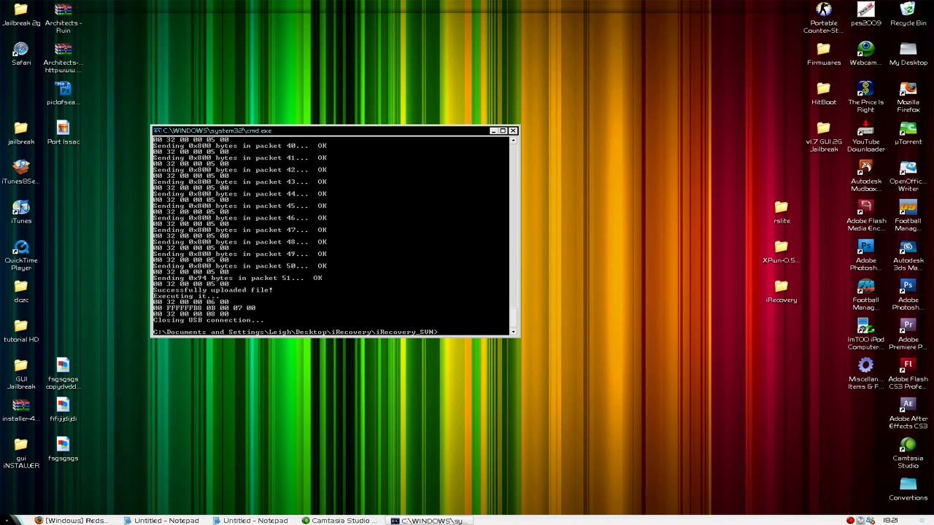
Copy the "iRecovery -s" command from the Notepad notes and review the arm7_stop to /exit lines below it
click(254, 521)
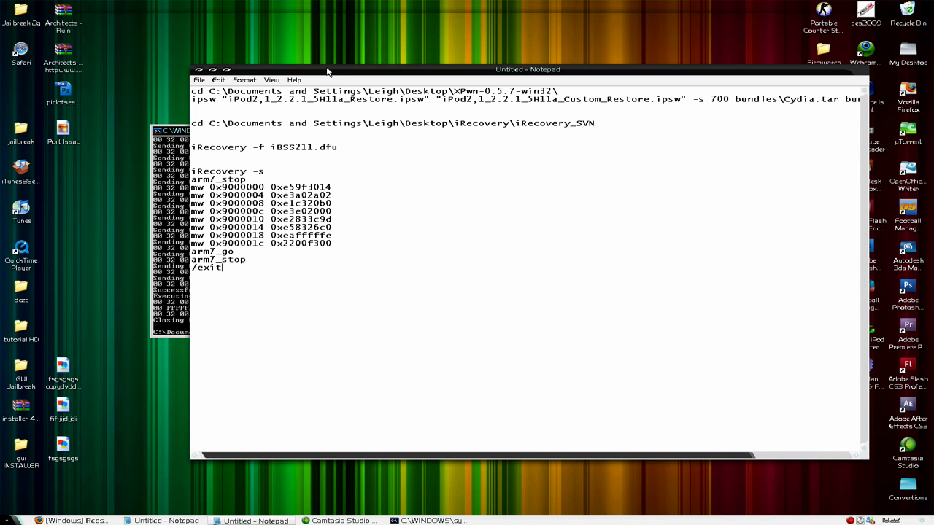
drag(327, 71, 399, 79)
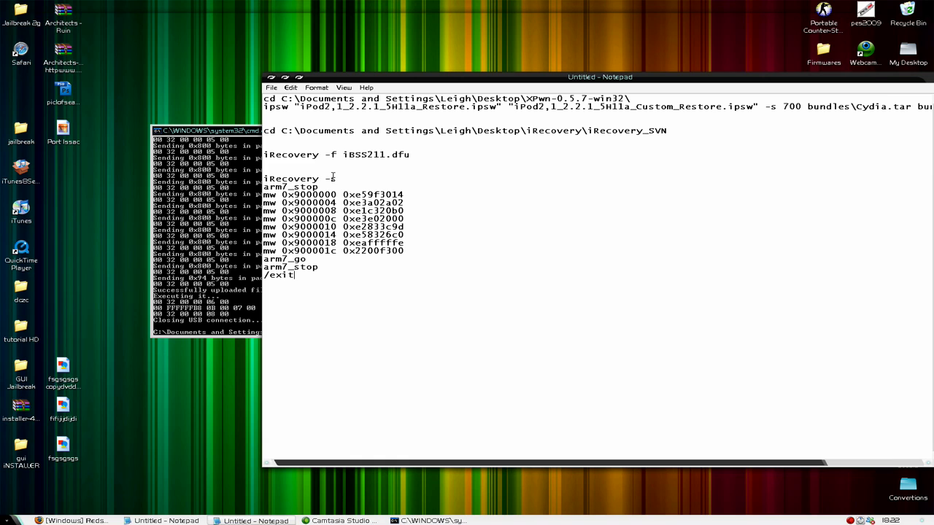
drag(337, 179, 259, 178)
mouse_move(368, 80)
mouse_down()
mouse_move(490, 258)
mouse_move(503, 363)
mouse_move(504, 267)
mouse_move(376, 84)
mouse_up()
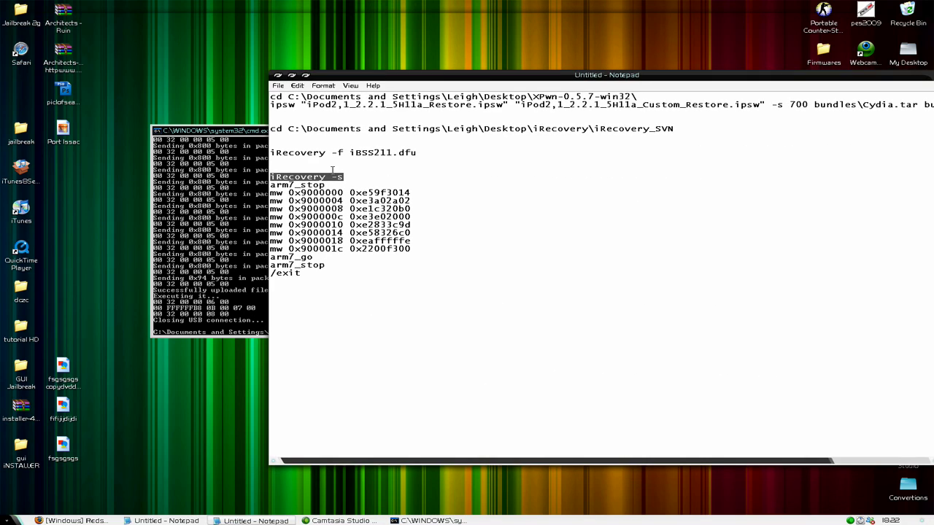
right_click(330, 179)
click(348, 204)
drag(454, 272, 272, 175)
click(337, 344)
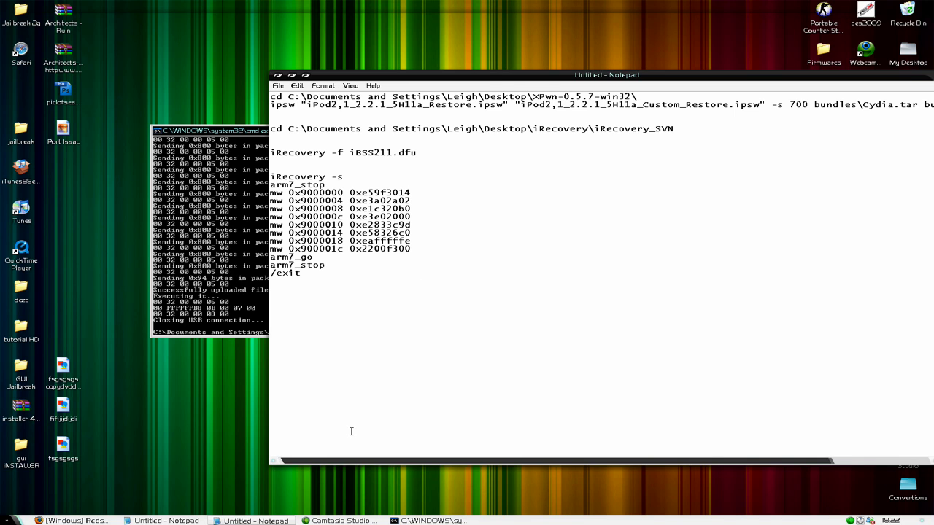
right_click(851, 520)
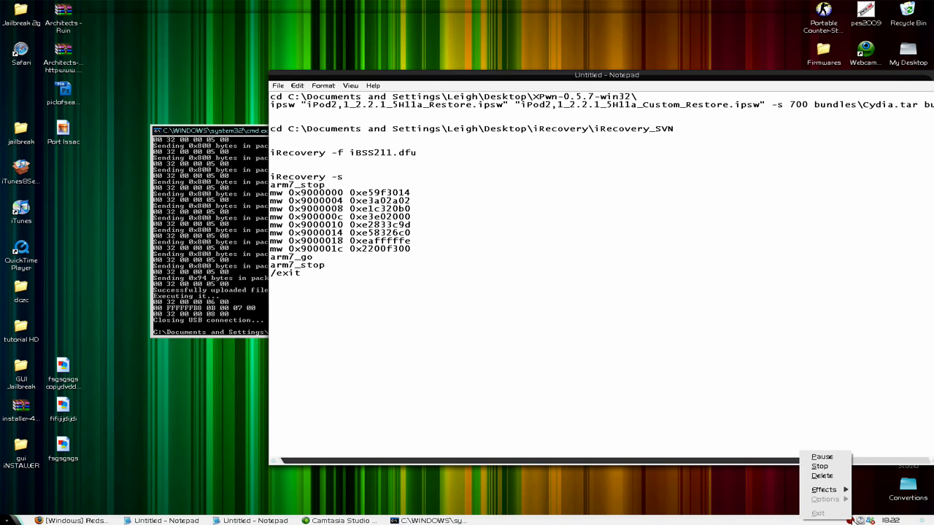
click(832, 458)
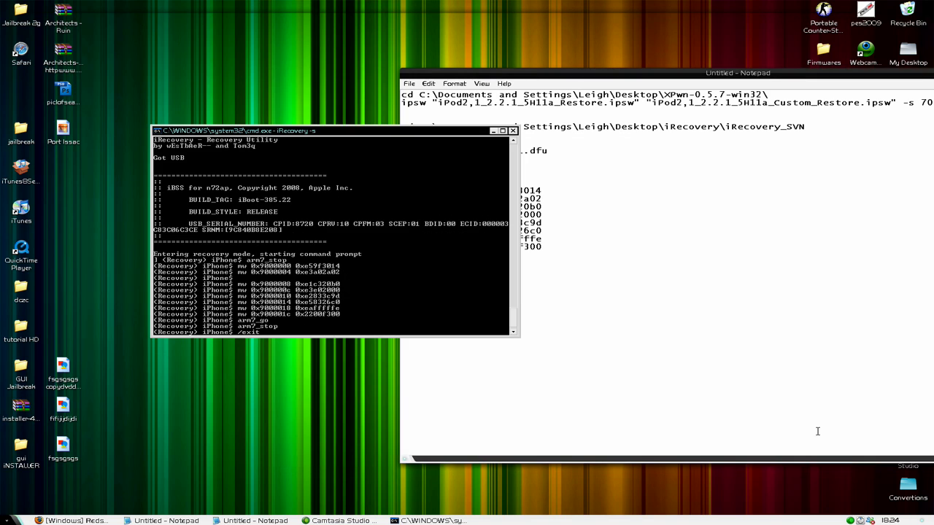
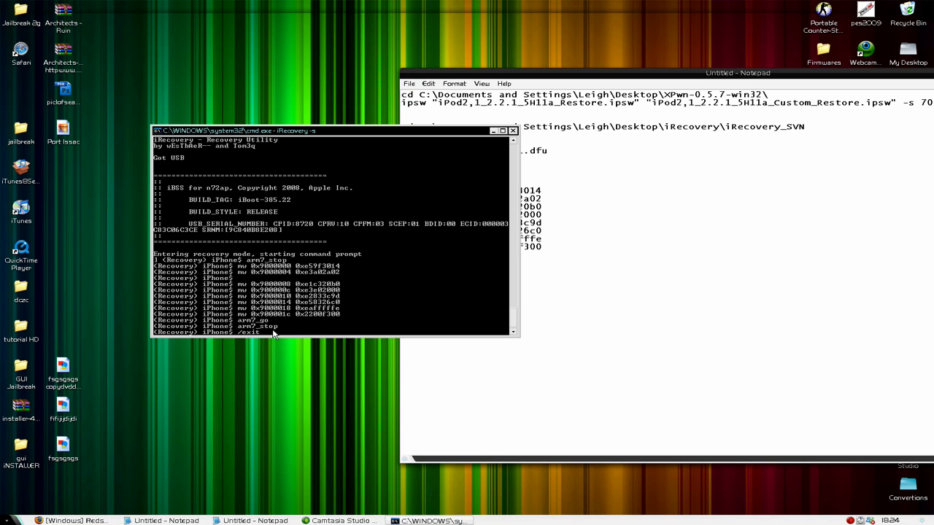
Run /exit at the recovery prompt in the command window to end the iRecovery session
key(Return)
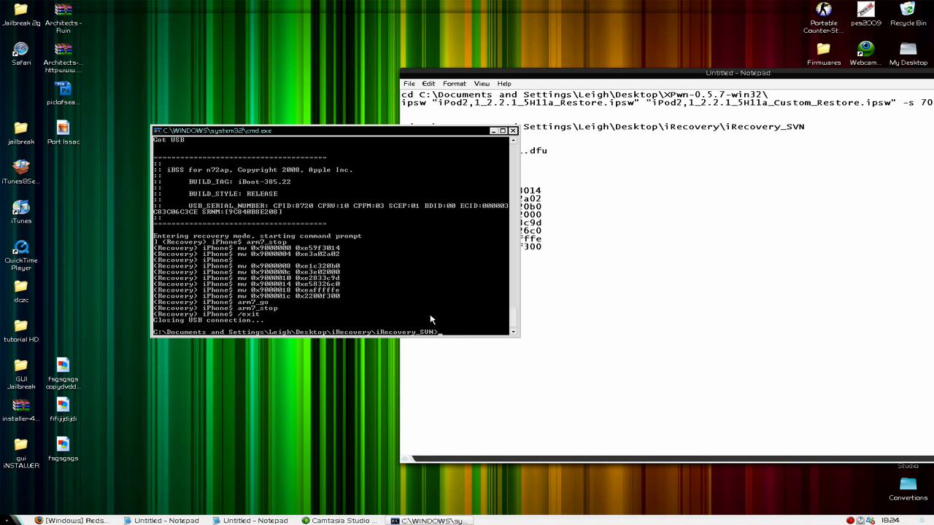
Launch iTunes and dismiss the alert about the iPod in recovery mode
click(8, 519)
click(58, 489)
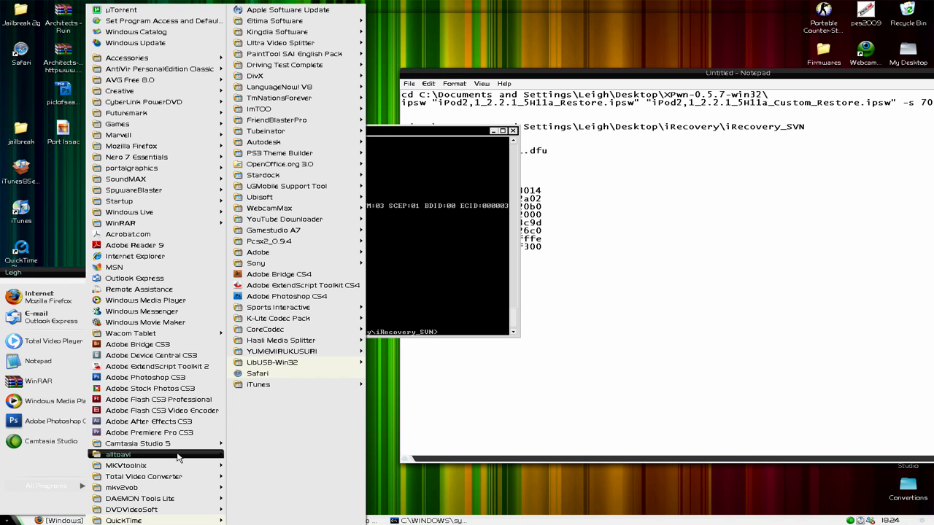
mouse_move(328, 387)
click(394, 395)
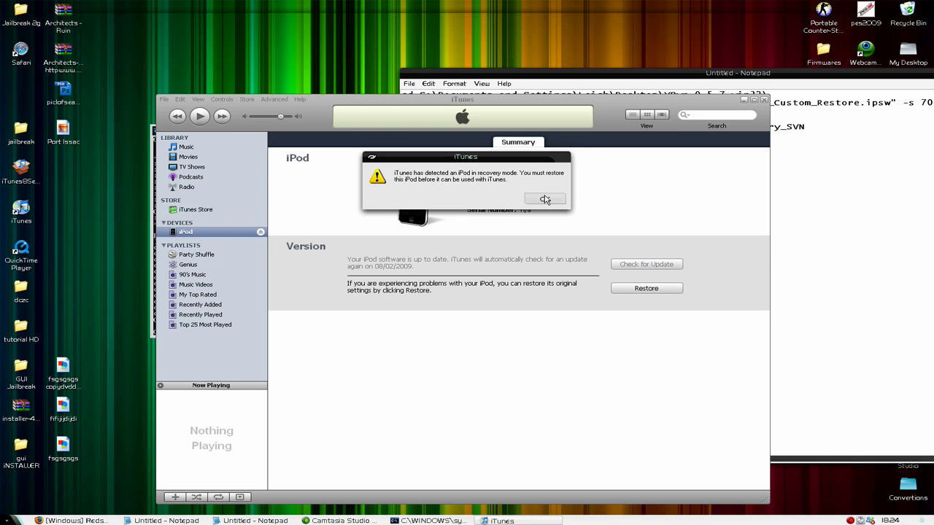
click(543, 199)
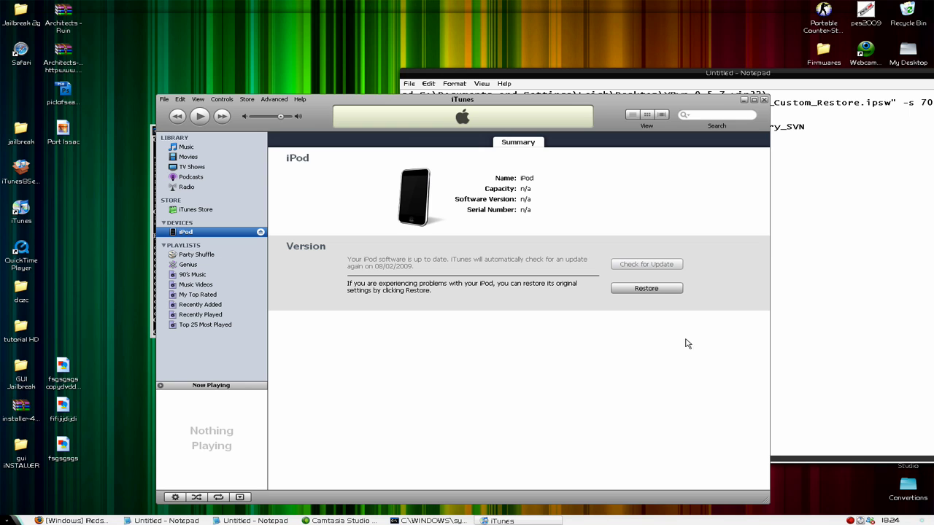
Restore the iPod using the iPod2,1_2.2.1_5H11a_Custom_Restore firmware from the XPwn-0.5.7-win32 folder on the desktop
shift+click(644, 291)
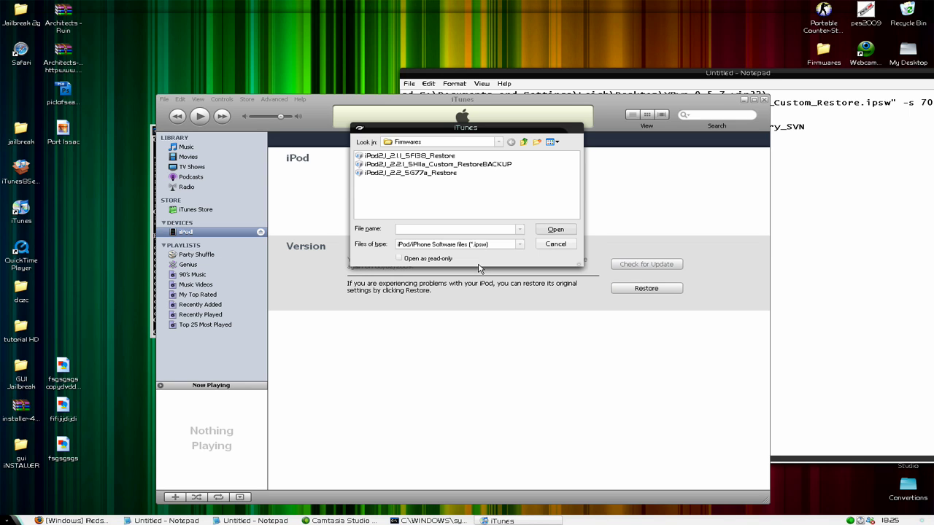
click(523, 143)
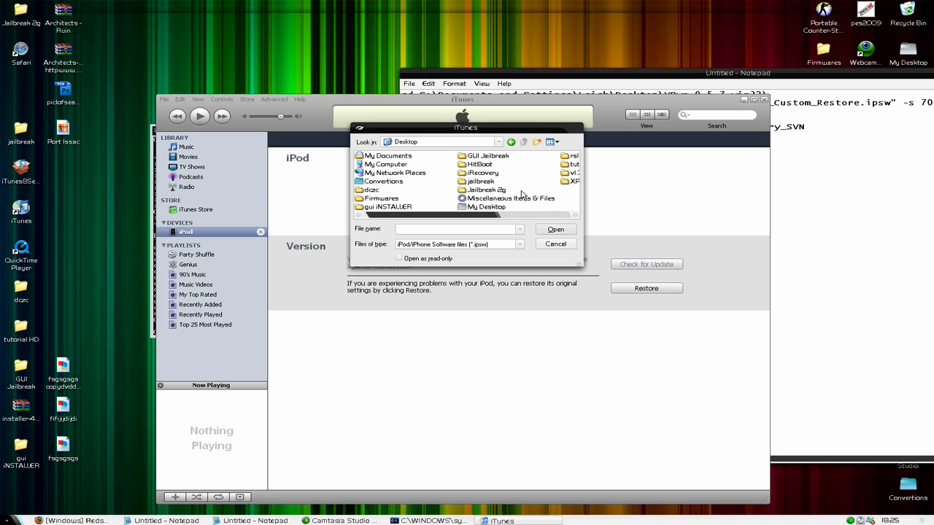
click(508, 217)
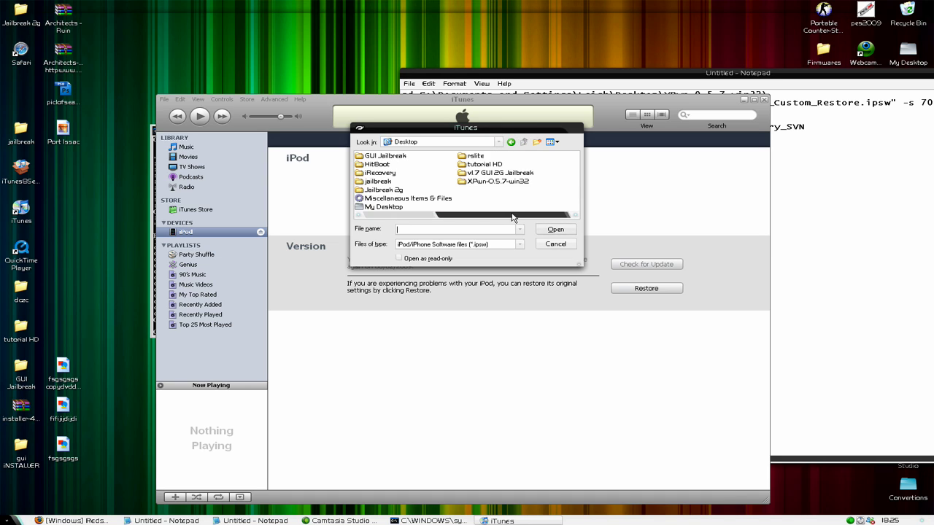
double_click(484, 182)
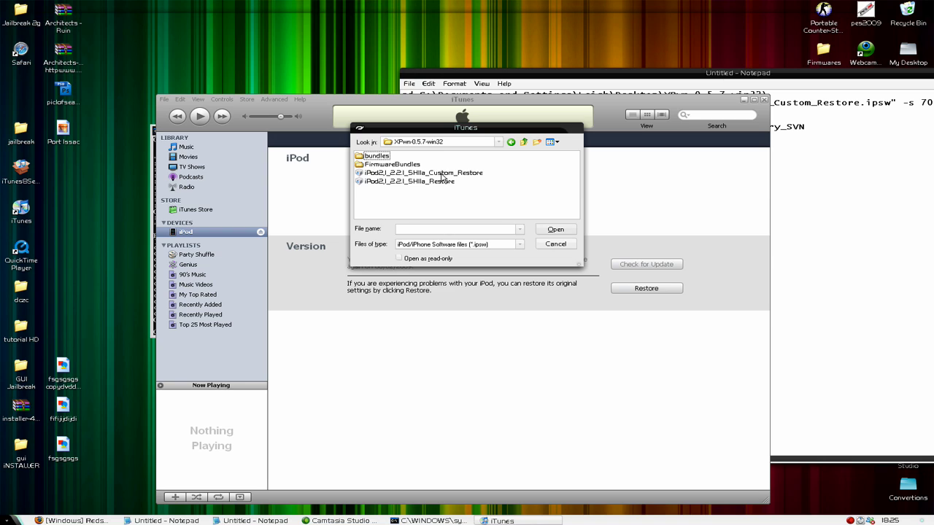
click(443, 174)
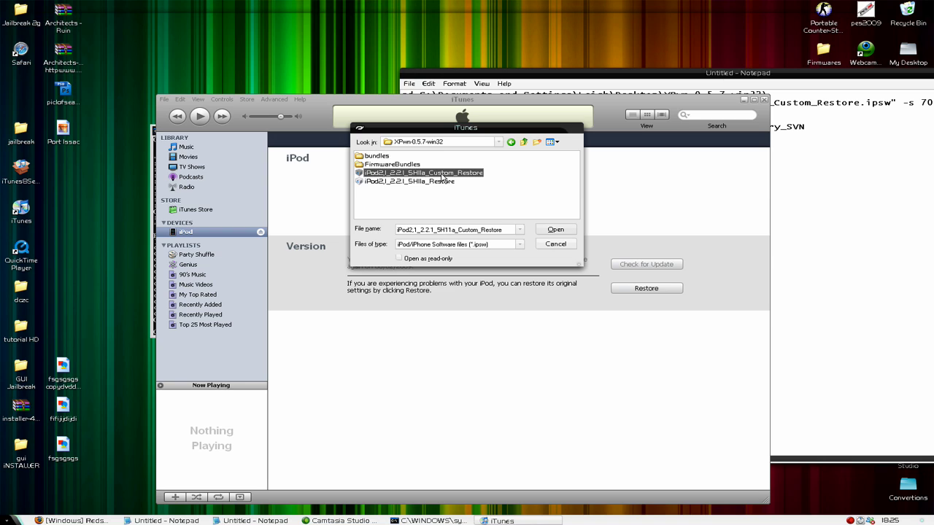
click(554, 231)
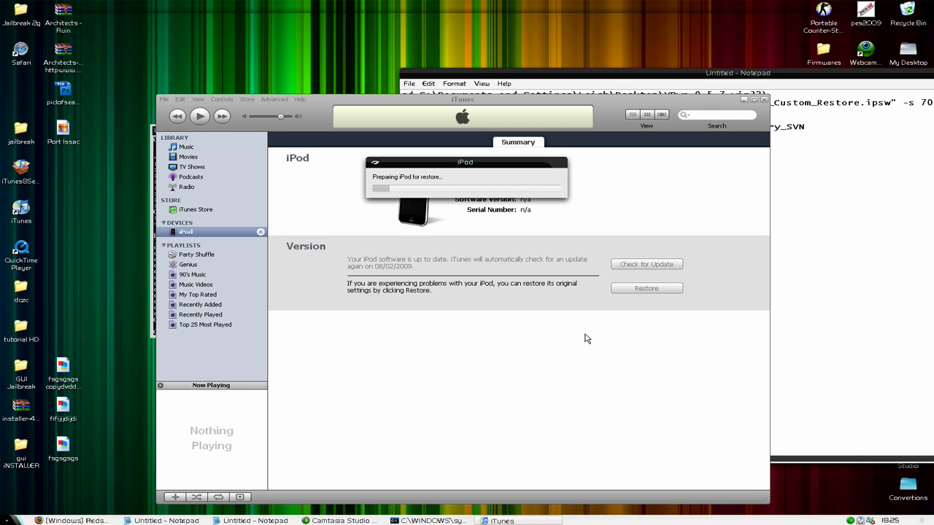
right_click(850, 520)
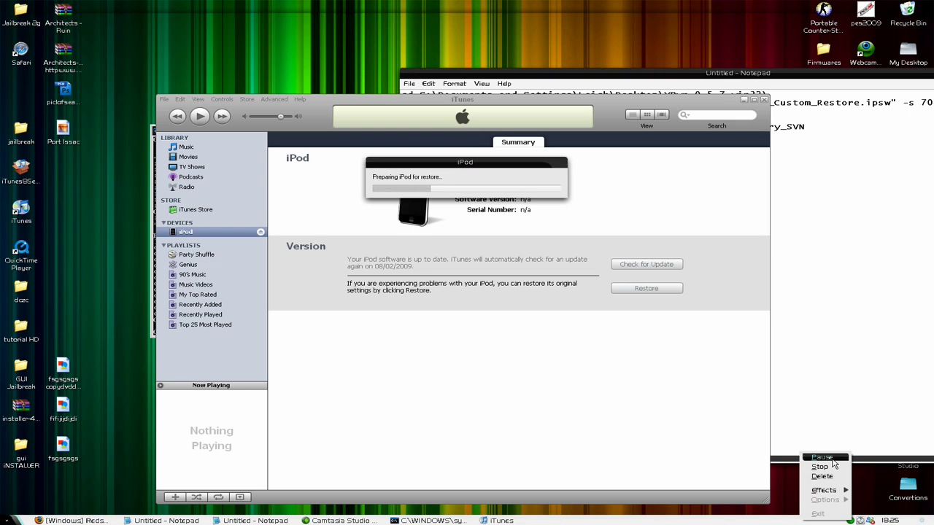
click(822, 457)
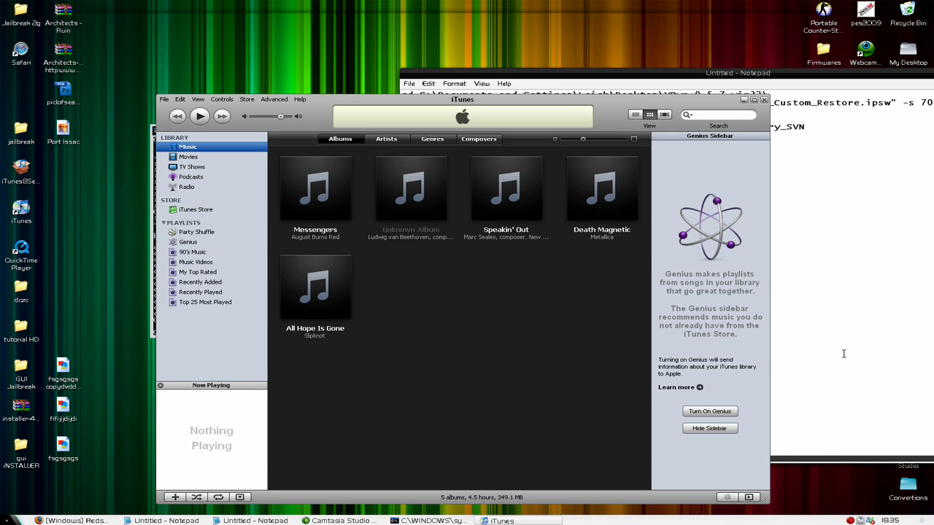
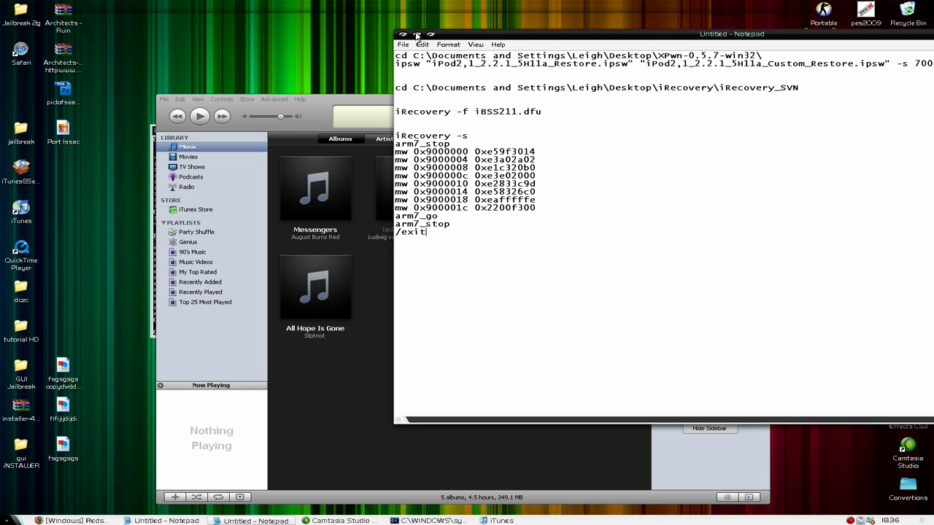
Minimize the Notepad notes, leaving iTunes on the desktop, and dismiss its iPod recovery-mode alert
click(416, 33)
drag(717, 102, 730, 32)
drag(770, 7, 702, 73)
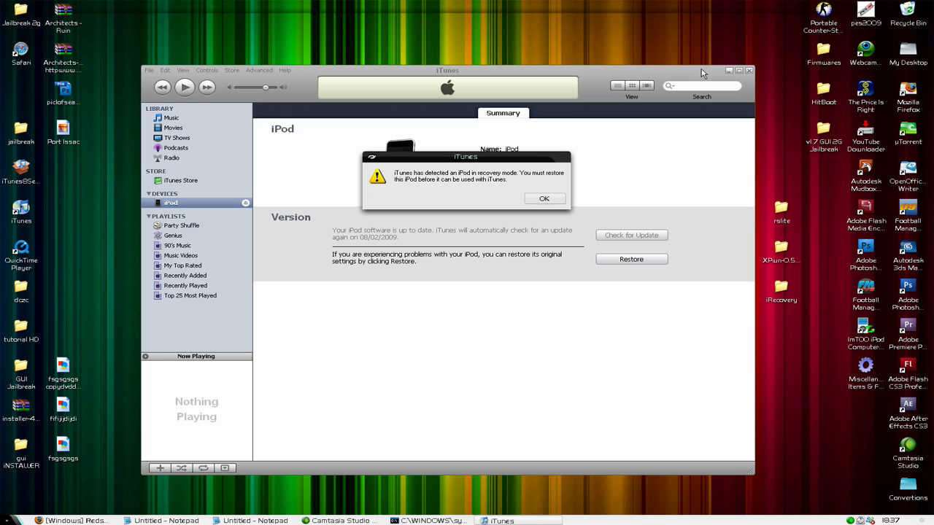
click(532, 203)
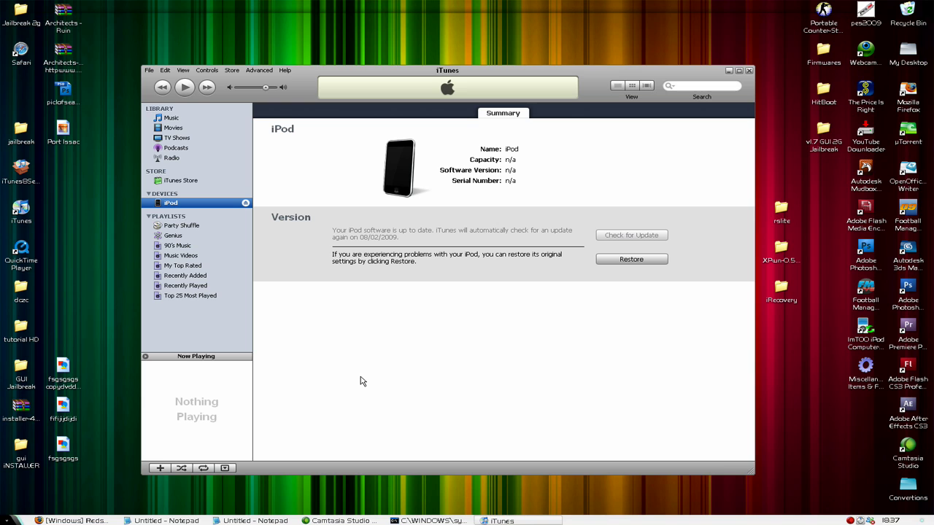
Copy "iRecovery -f iBSS211.dfu" from the notes, run it in the command window and dismiss the iTunes recovery alert
click(426, 520)
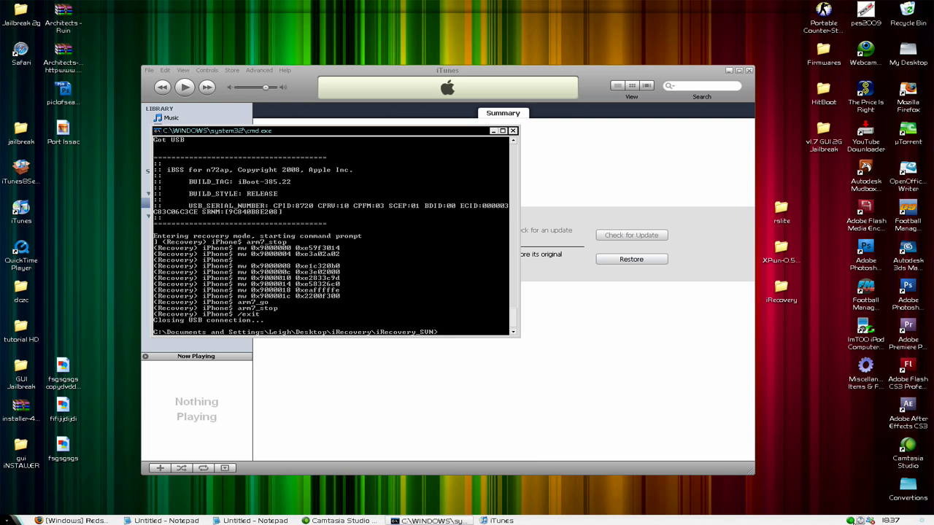
click(728, 357)
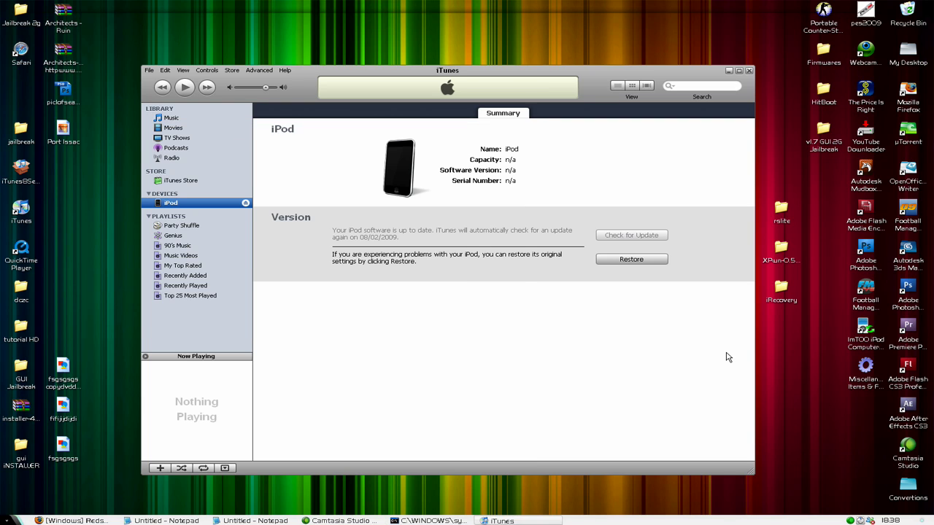
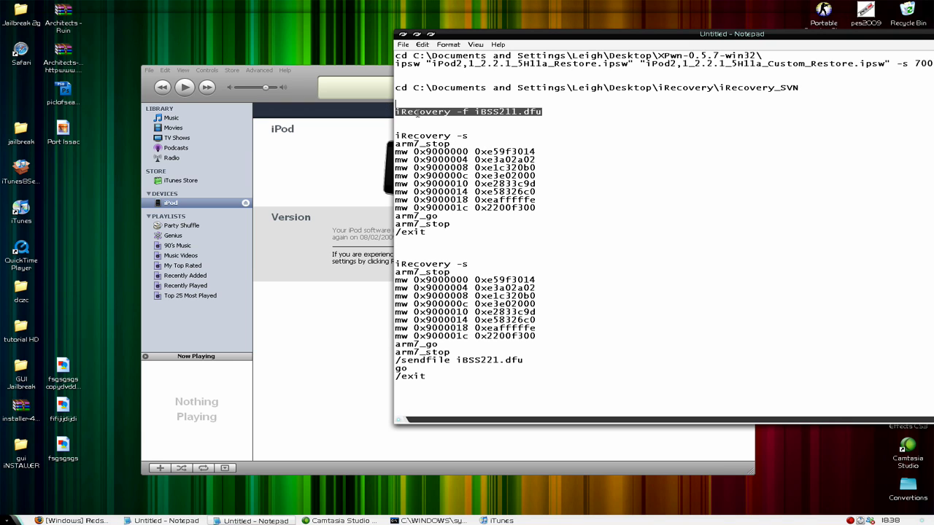
right_click(474, 110)
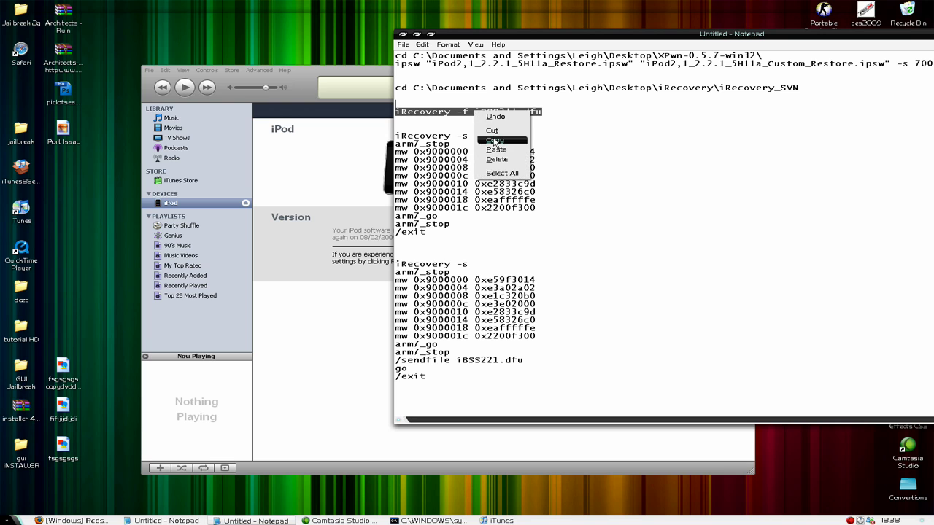
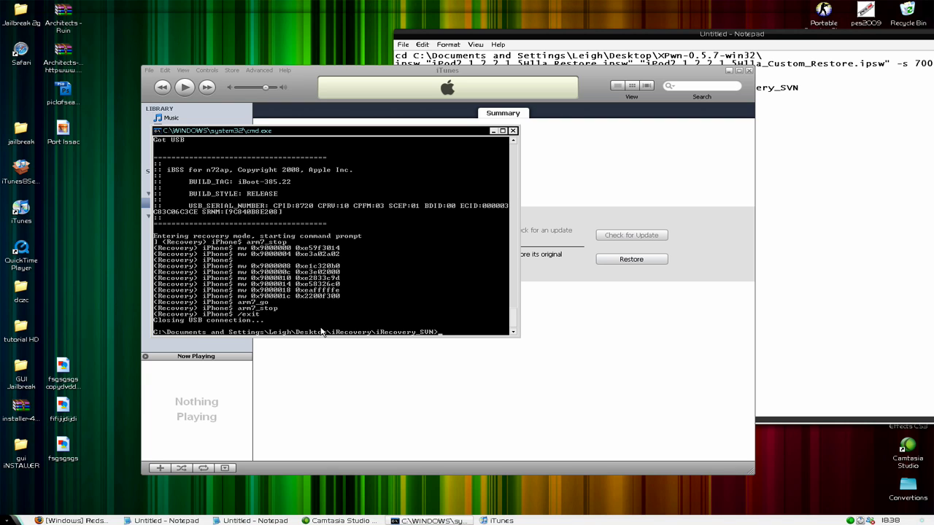
right_click(449, 334)
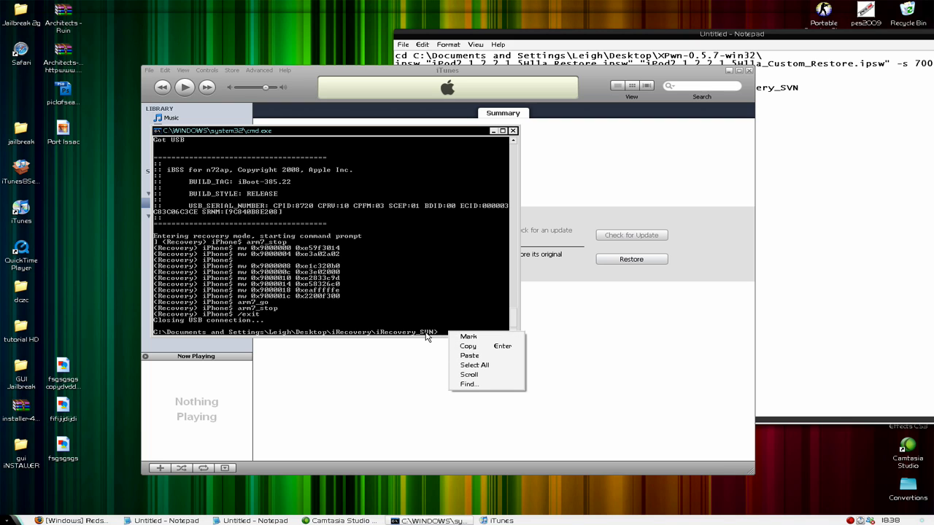
click(458, 357)
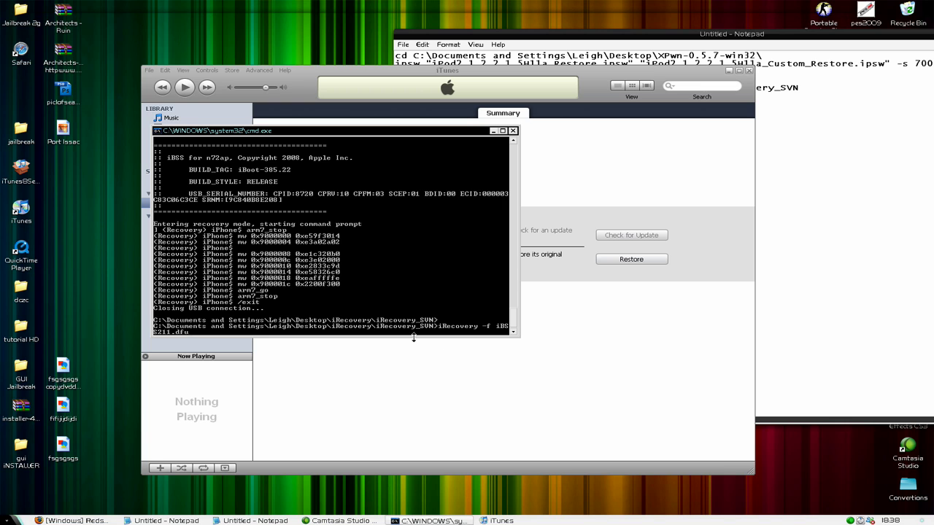
key(Return)
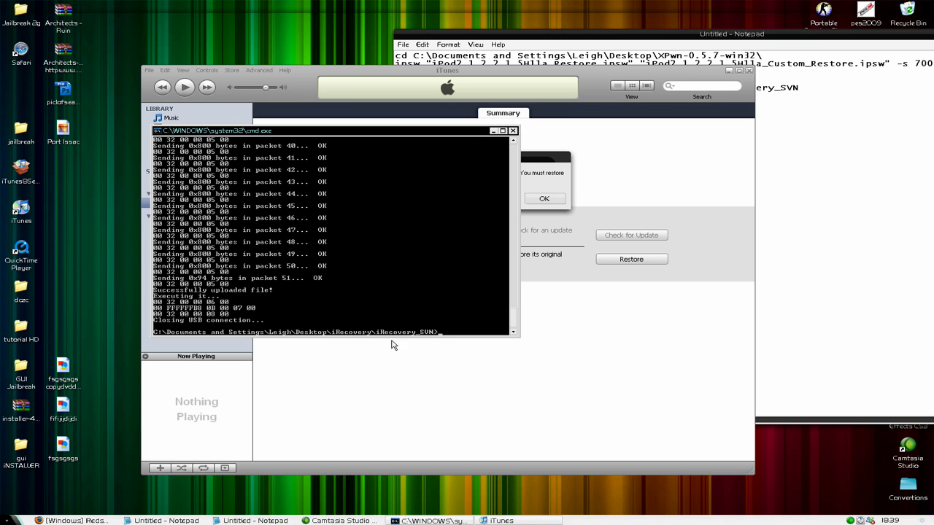
click(555, 199)
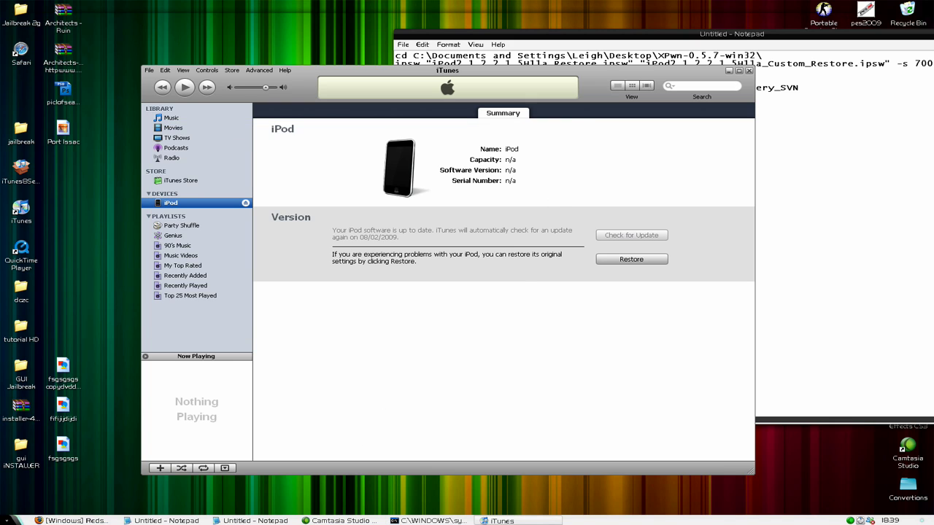
Review the second "iRecovery -s" command block in the notes, including /sendfile iBSS221.dfu, go and /exit
click(897, 253)
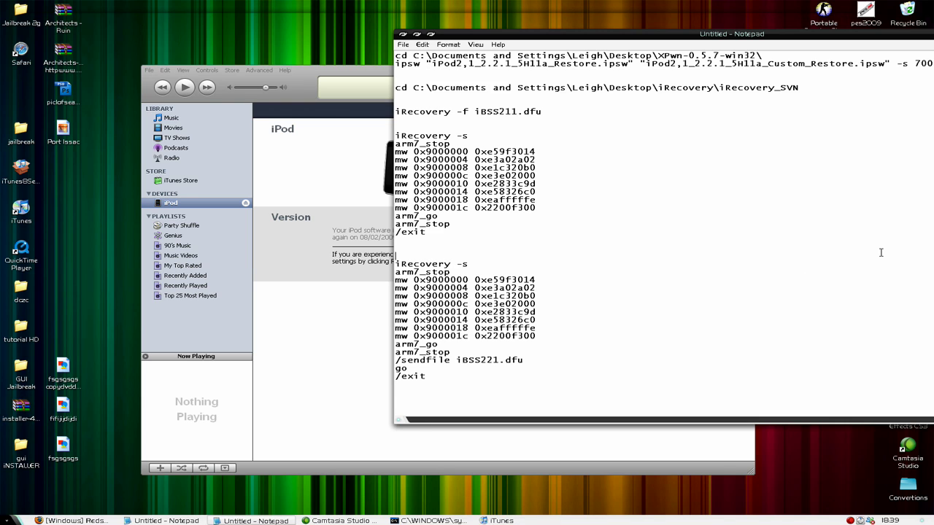
scroll(590, 252, down, 1)
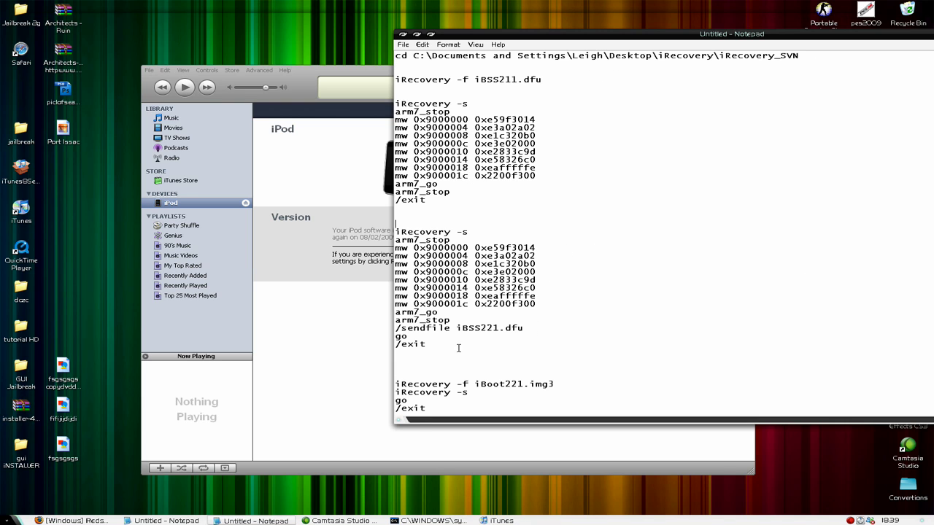
drag(456, 344, 394, 232)
click(488, 233)
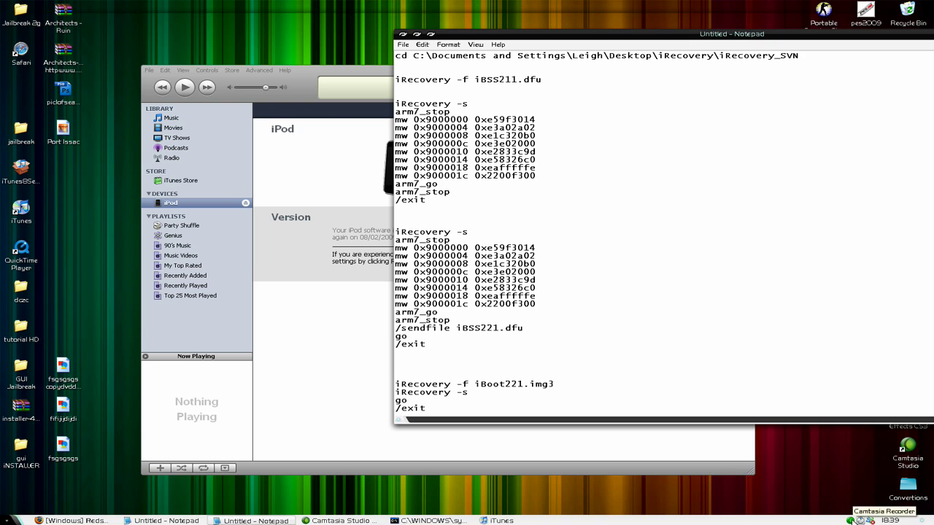
right_click(850, 520)
click(830, 466)
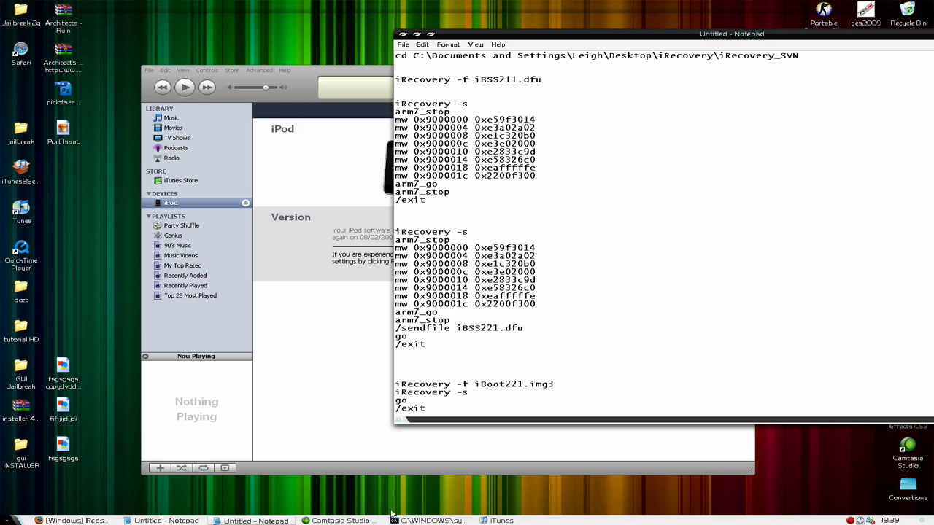
Copy "iRecovery -s" from the second command block in the notes and run it in the command window
click(435, 520)
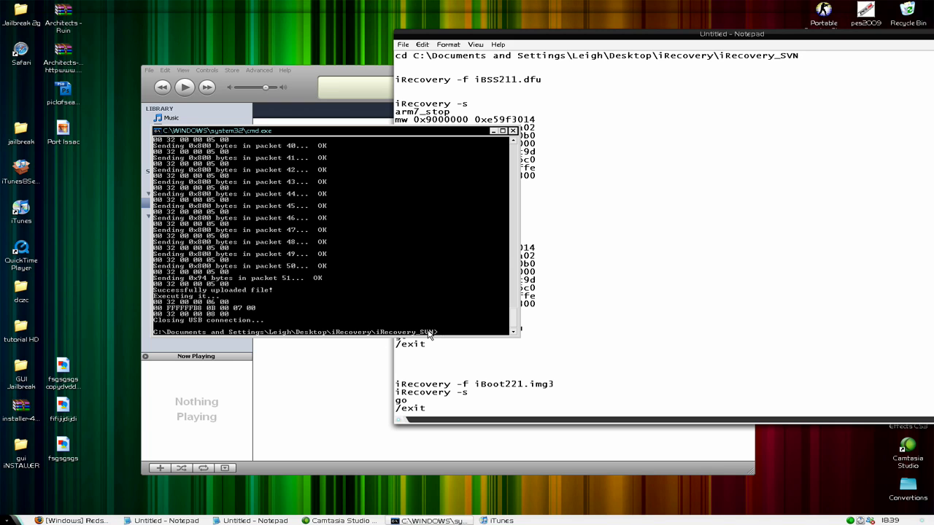
click(572, 335)
drag(473, 232, 391, 232)
key(cmd+c)
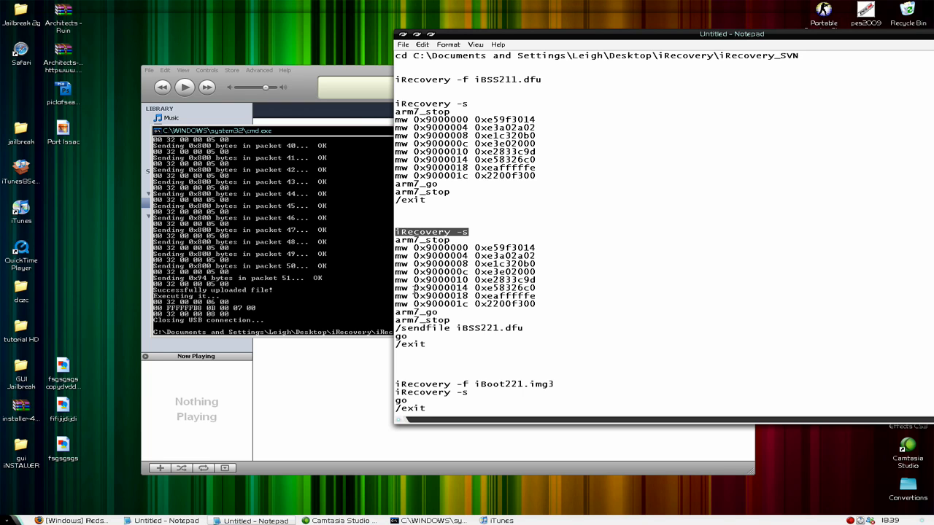
right_click(323, 299)
right_click(454, 328)
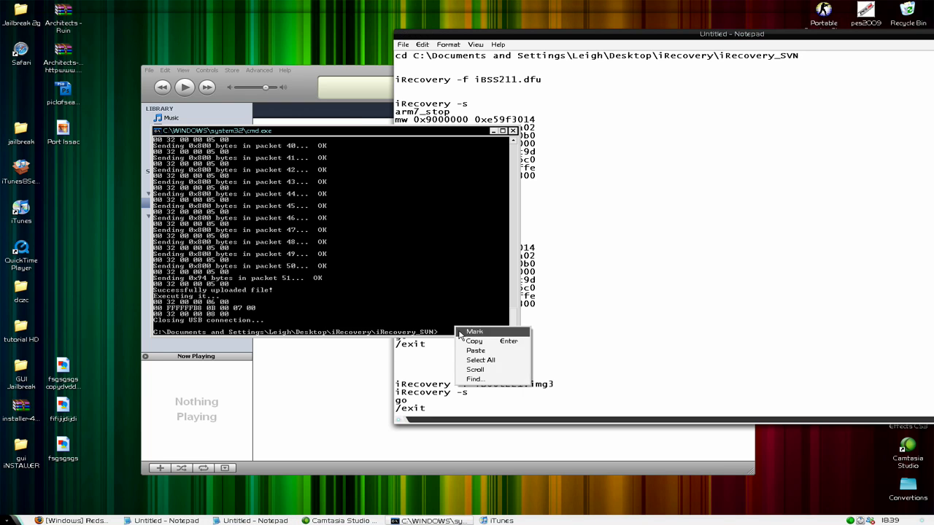
click(491, 352)
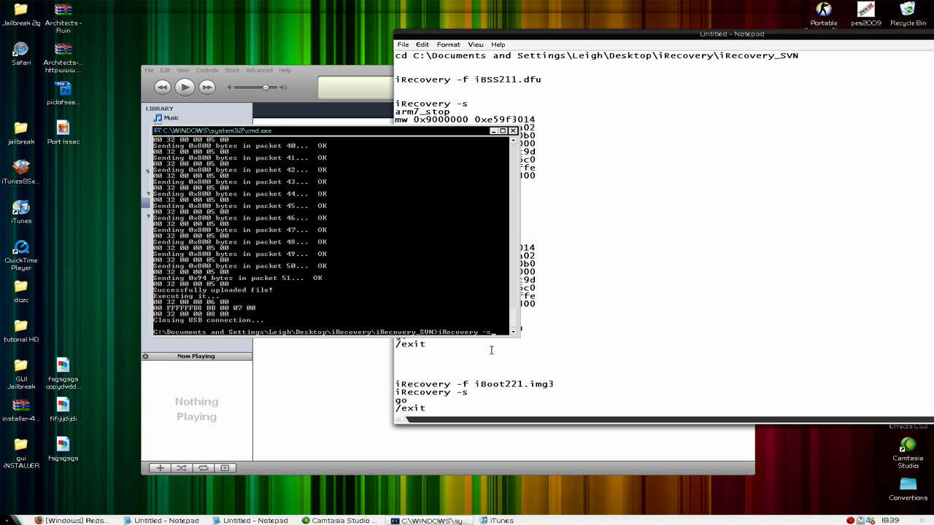
key(Return)
Move the Notepad notes partly over the command window and select the "/sendfile iBSS221.dfu" line
click(591, 243)
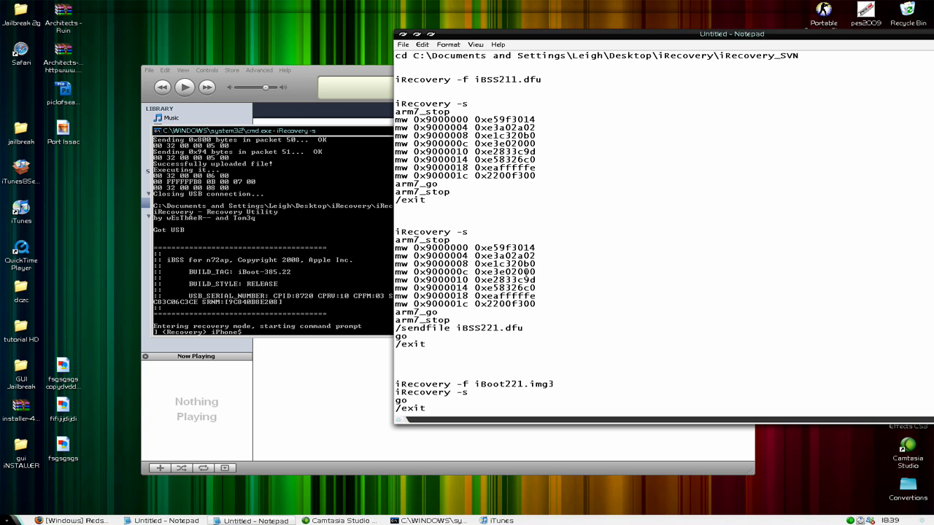
drag(474, 38, 335, 45)
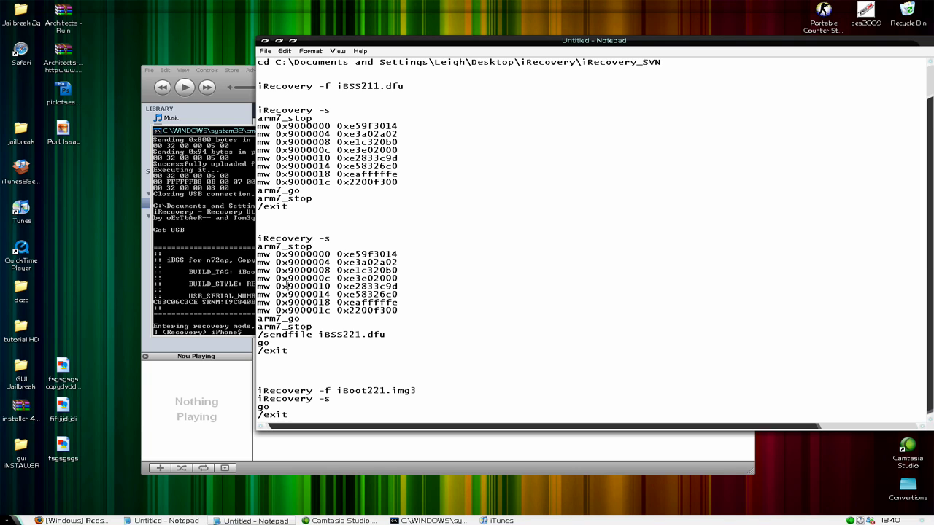
click(389, 333)
drag(388, 333, 257, 334)
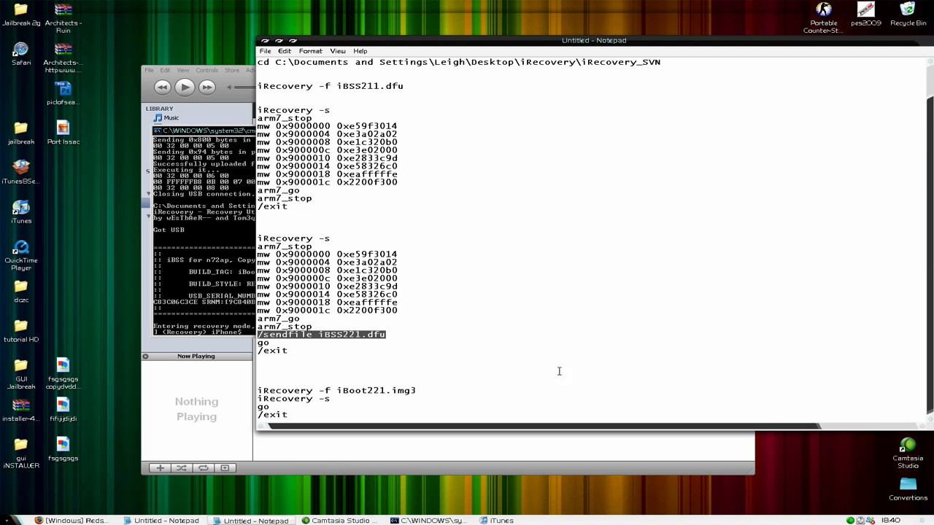
right_click(850, 520)
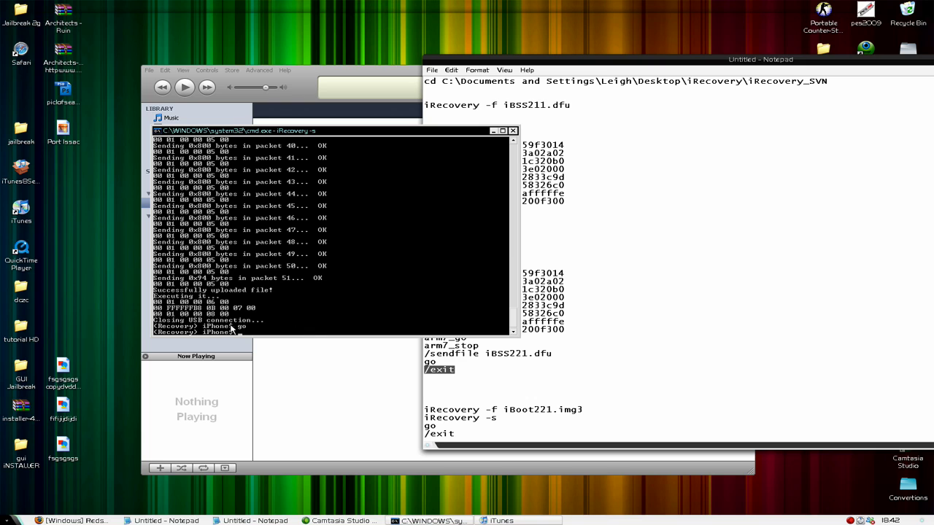
Paste "/exit" at the recovery prompt and run it to close the iRecovery session
right_click(239, 331)
click(265, 355)
key(Return)
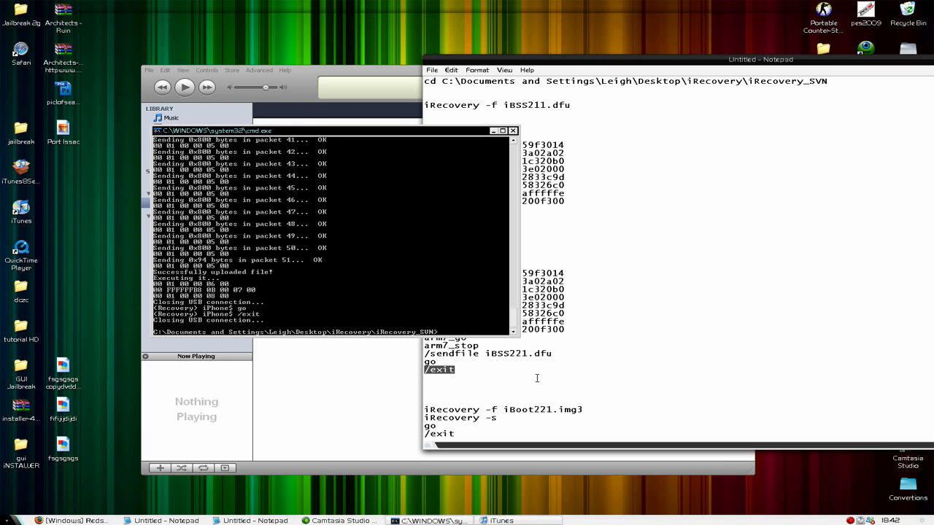
click(536, 376)
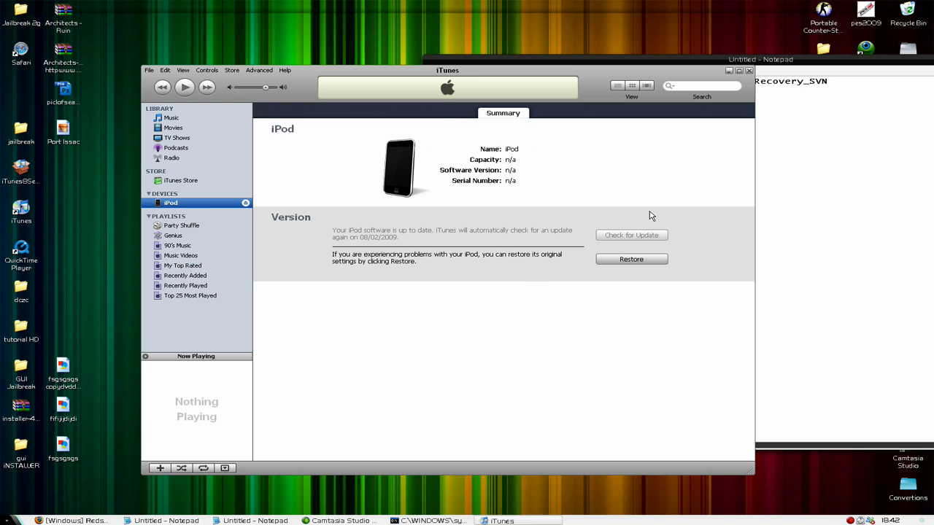
Copy "iRecovery -f iBoot221.img3" from the notes and run it in the command window
click(837, 295)
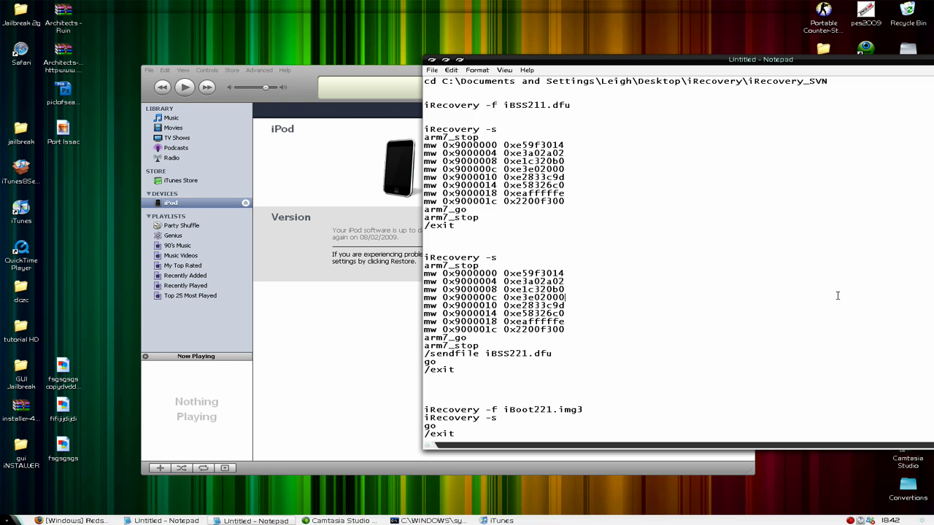
click(450, 520)
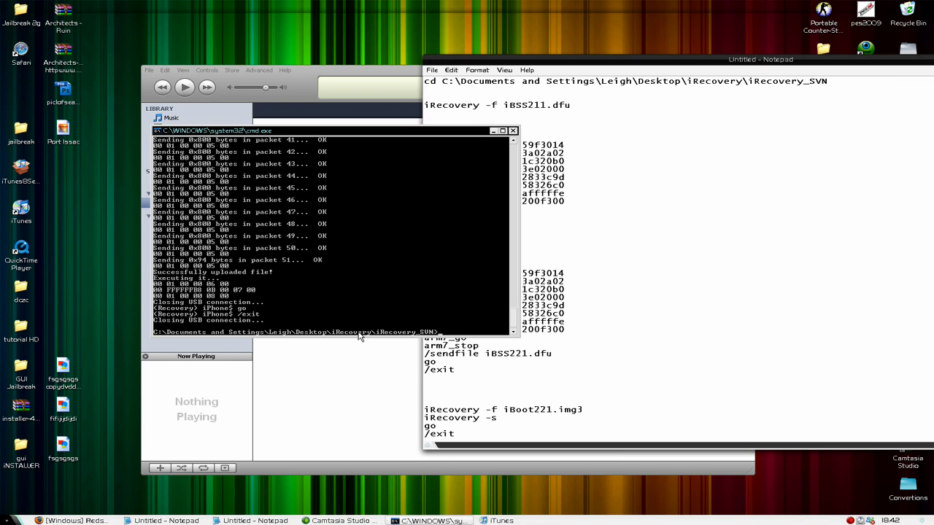
click(511, 427)
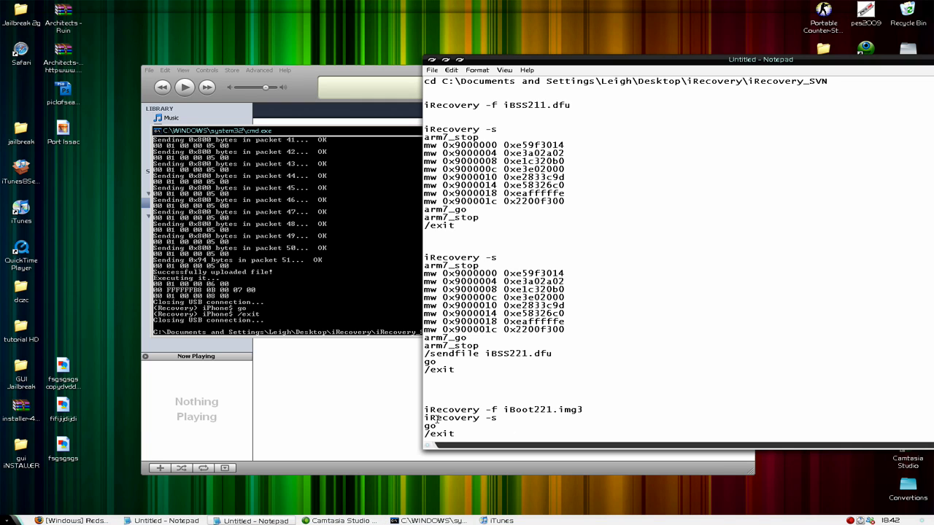
drag(424, 410, 588, 409)
right_click(575, 410)
click(593, 438)
click(371, 319)
right_click(369, 317)
right_click(477, 332)
click(497, 355)
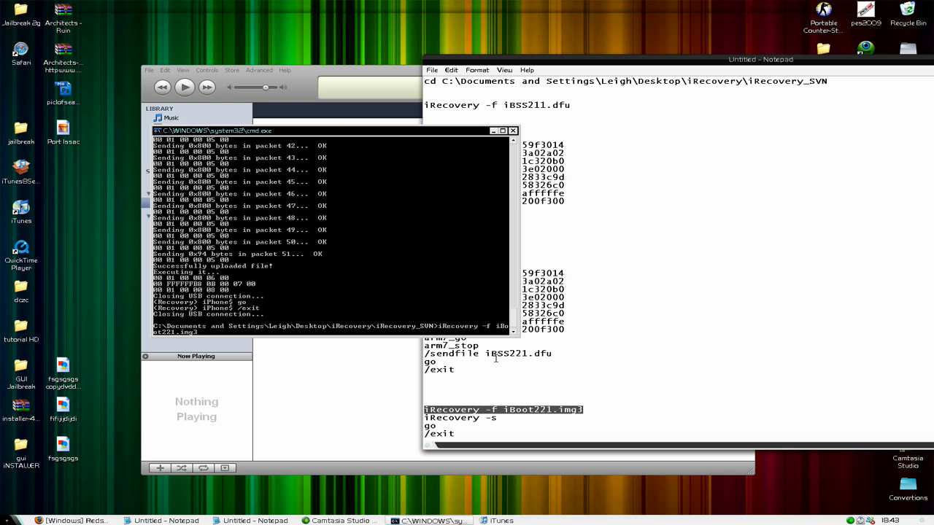
key(Return)
Copy "iRecovery -s" from the last command block and run it to open a new recovery prompt
drag(511, 422, 408, 420)
right_click(446, 421)
click(475, 450)
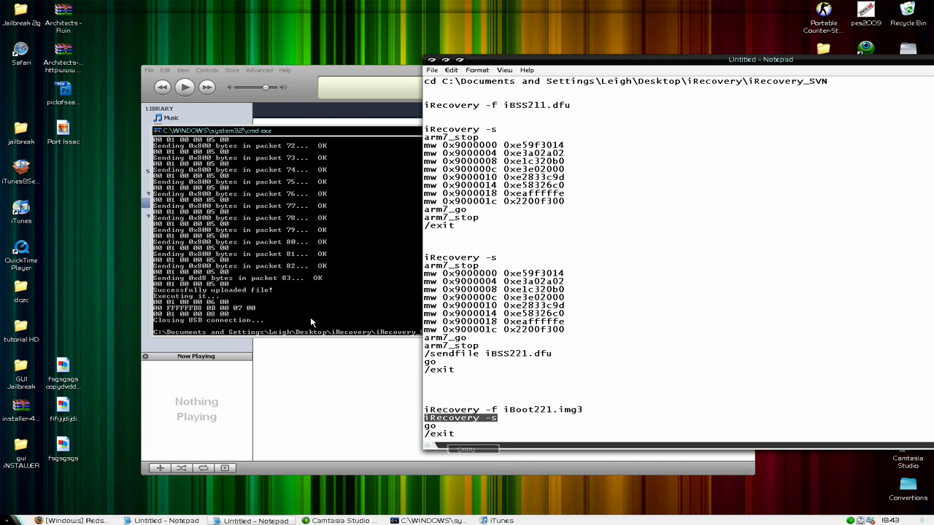
right_click(389, 322)
right_click(490, 331)
click(493, 357)
key(Return)
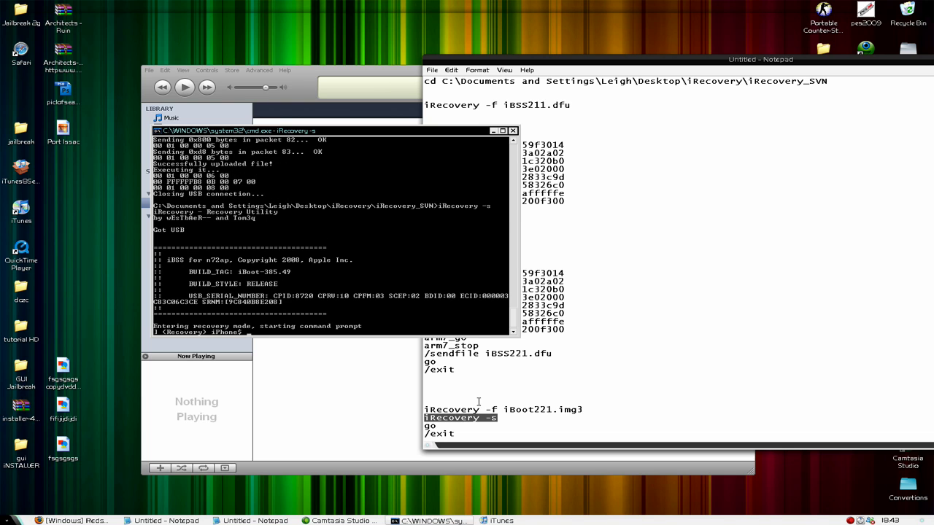
Copy "go" from the last command block in the notes and run it at the recovery prompt
click(481, 402)
drag(437, 426, 401, 428)
right_click(425, 424)
click(447, 458)
right_click(358, 332)
click(386, 357)
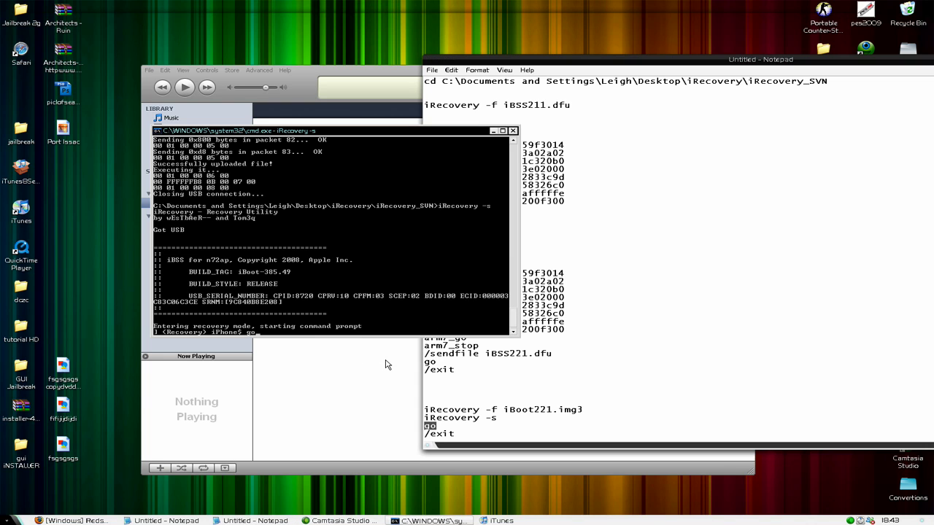
key(Return)
Copy "/exit" from the end of the notes and run it to leave the recovery prompt
click(470, 437)
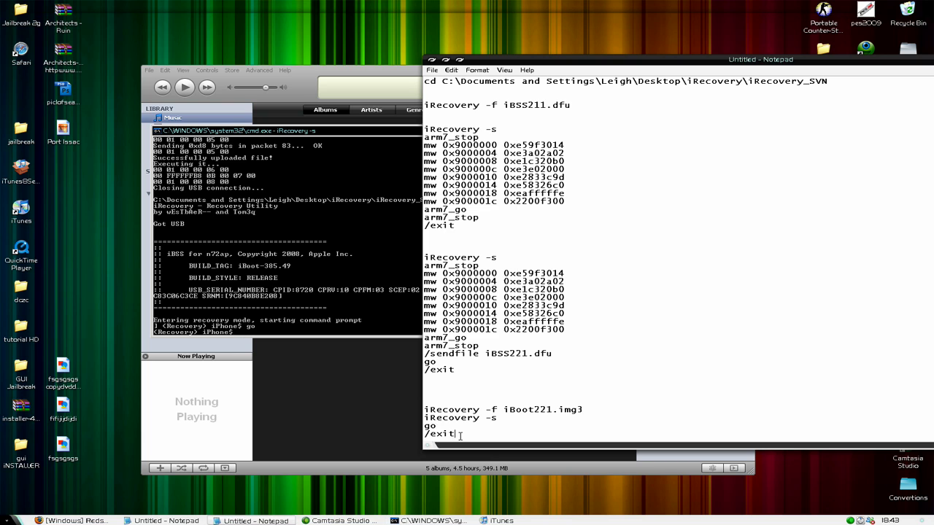
drag(458, 434, 423, 434)
right_click(436, 431)
click(464, 466)
right_click(247, 334)
click(270, 357)
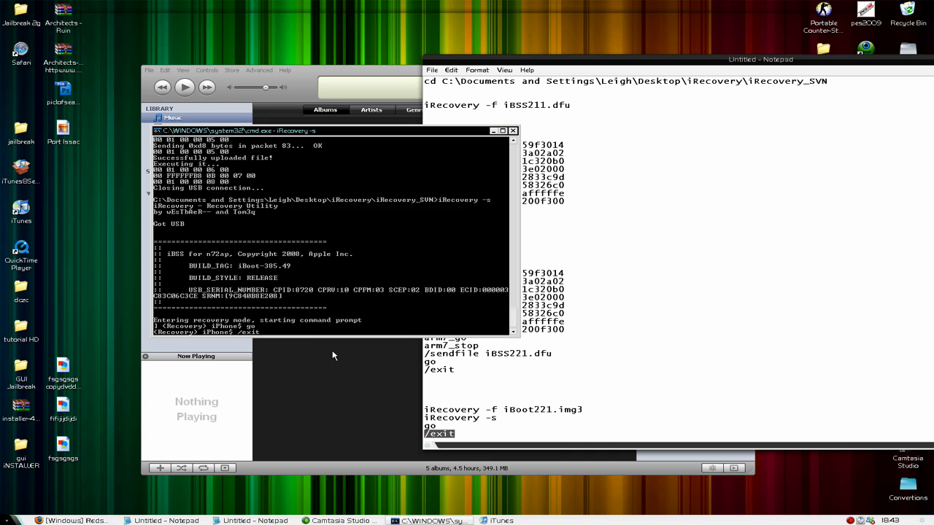
key(Return)
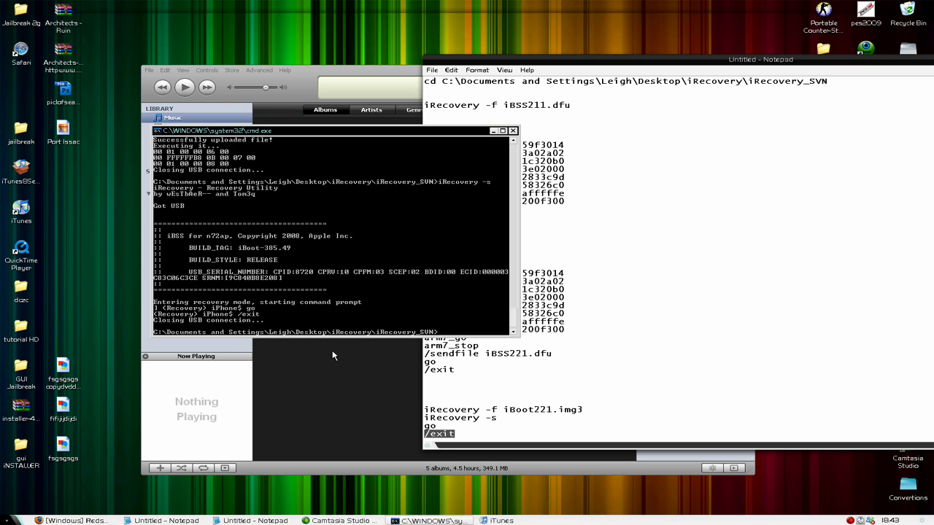
click(653, 334)
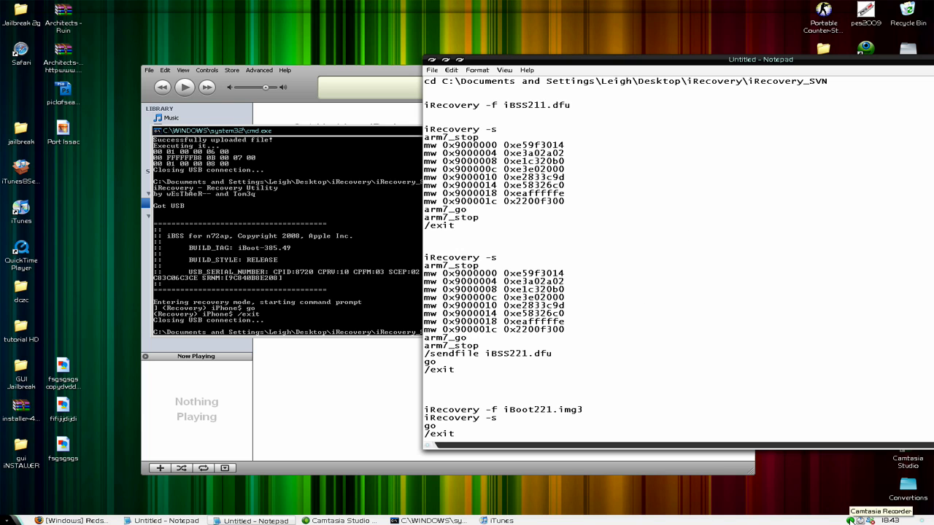
right_click(851, 519)
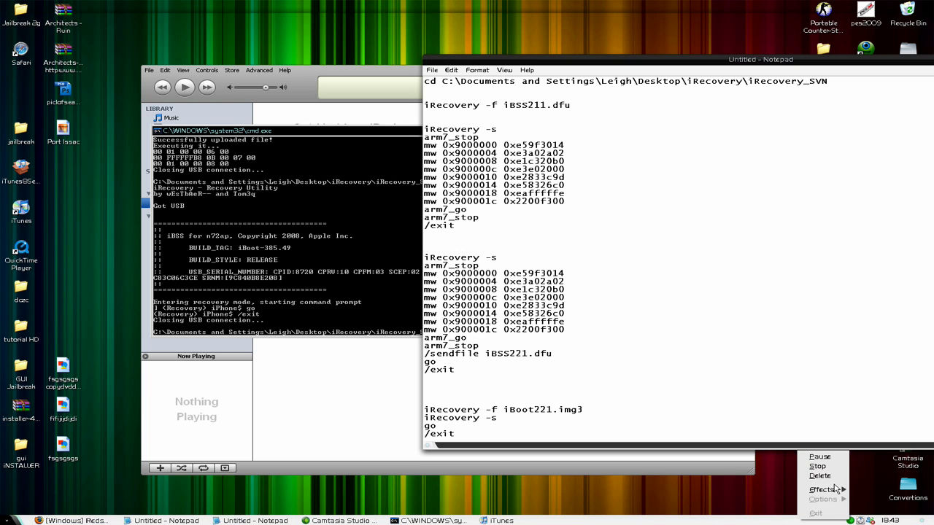